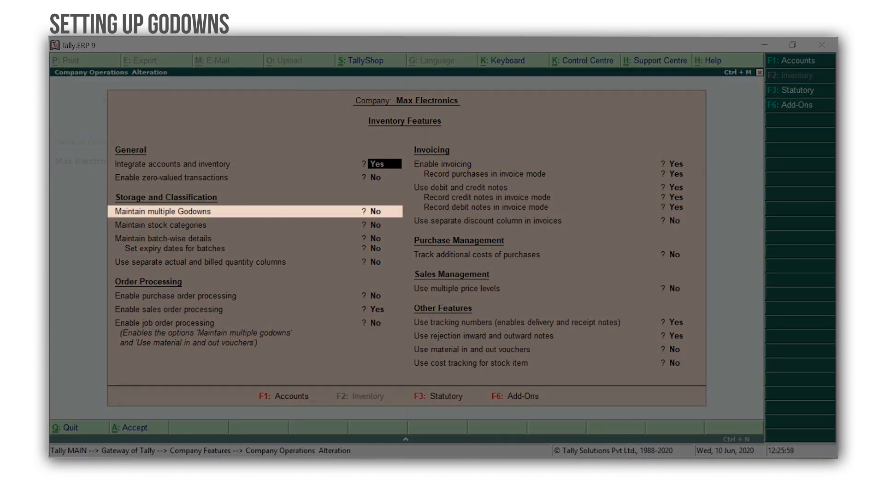
Step: Set Maintain multiple Godowns to Yes, accept the Inventory Features, and return to Gateway of Tally
{"action": "key", "text": "Return"}
{"action": "key", "text": "Return"}
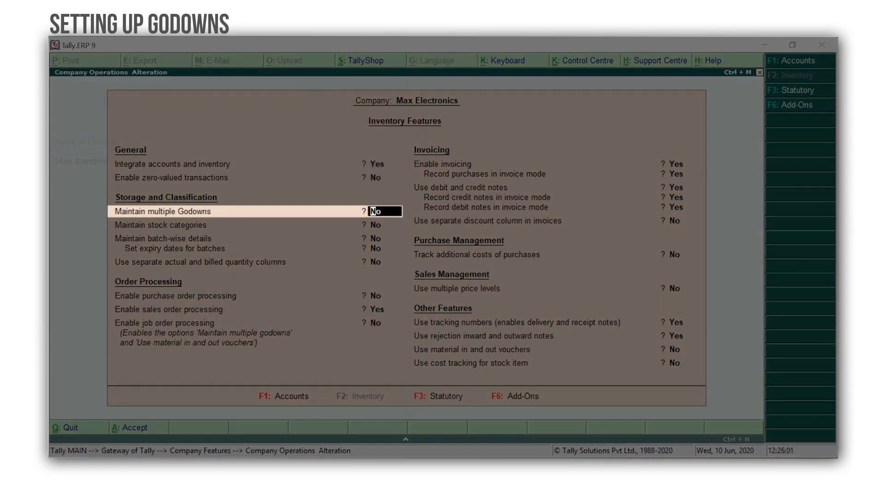
{"action": "type", "text": "Yes"}
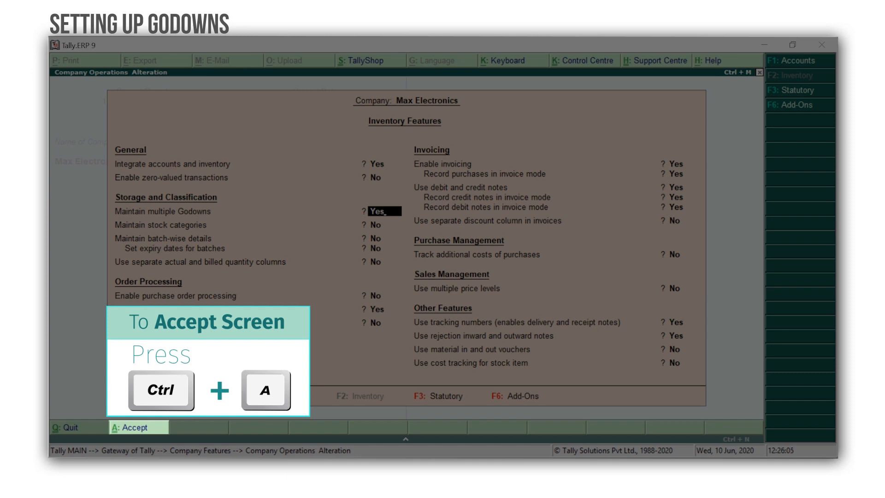
{"action": "key", "text": "ctrl+a"}
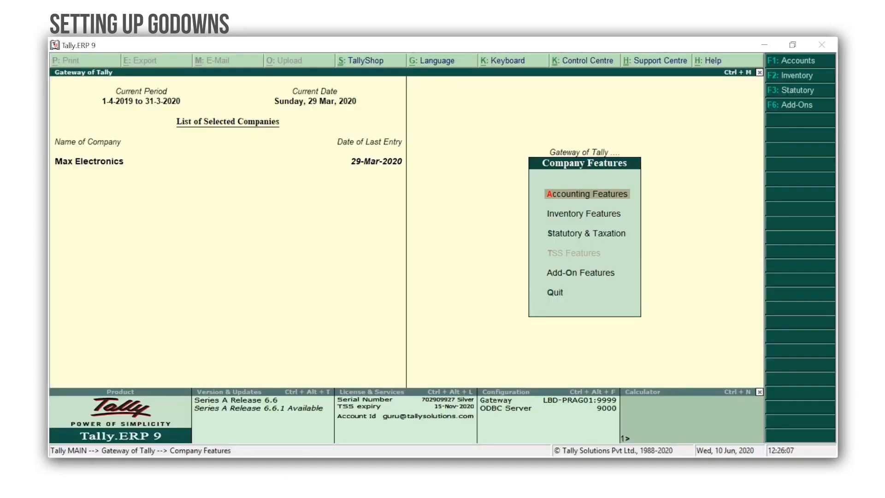
{"action": "key", "text": "Escape"}
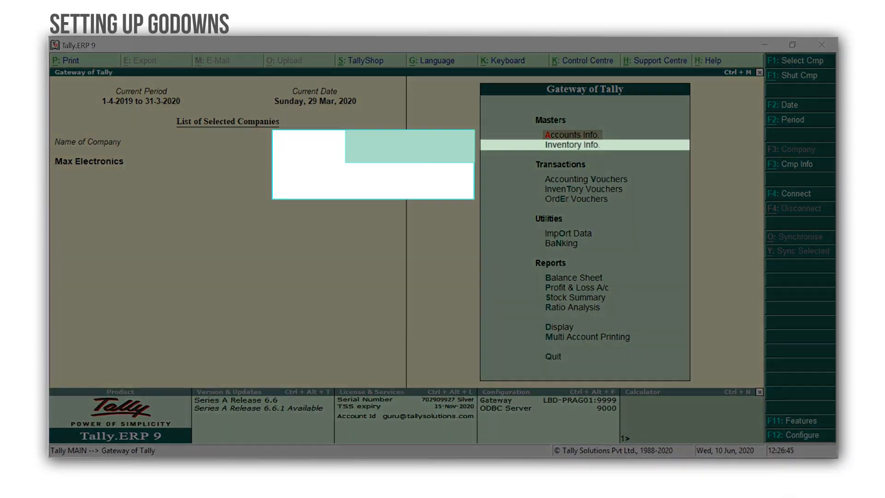
Step: Alter the Main Location godown, renaming it to In-Store, and save it
{"action": "key", "text": "i"}
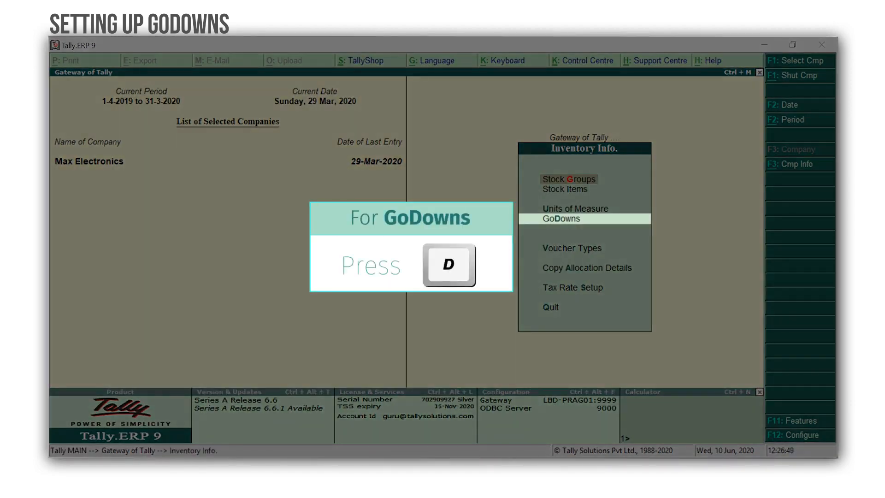
{"action": "key", "text": "d"}
{"action": "key", "text": "Down"}
{"action": "key", "text": "Down"}
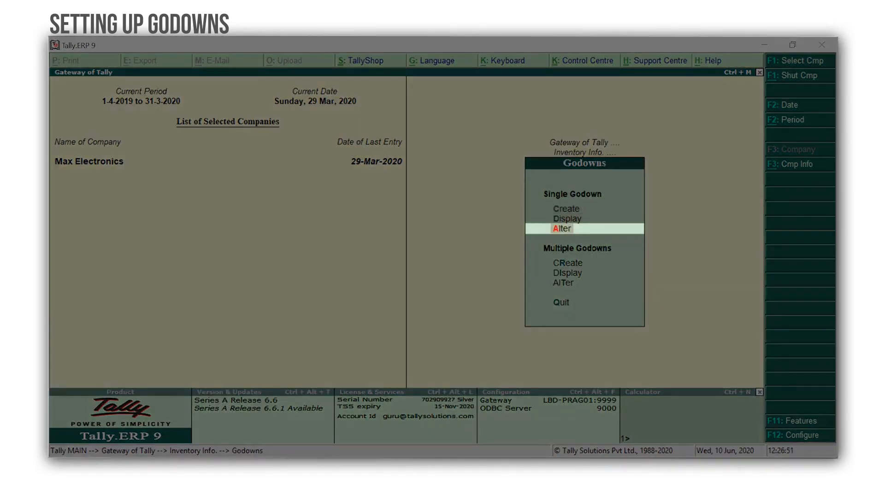
{"action": "key", "text": "Return"}
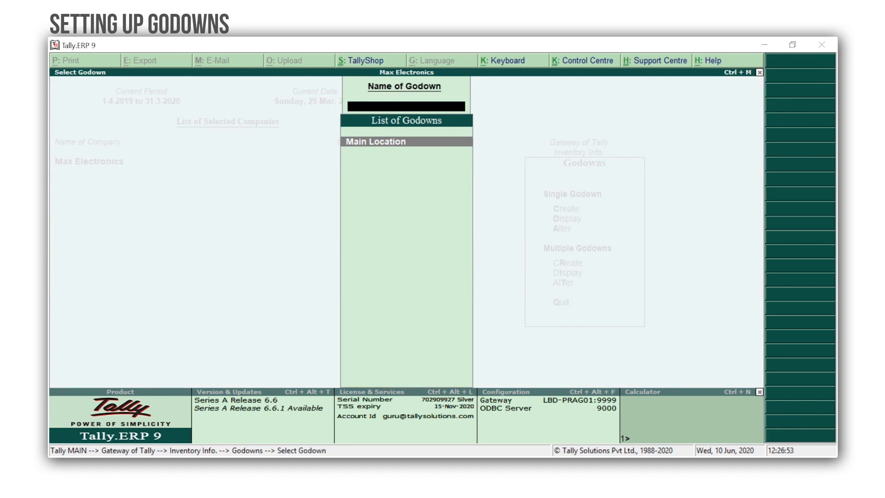
{"action": "key", "text": "Return"}
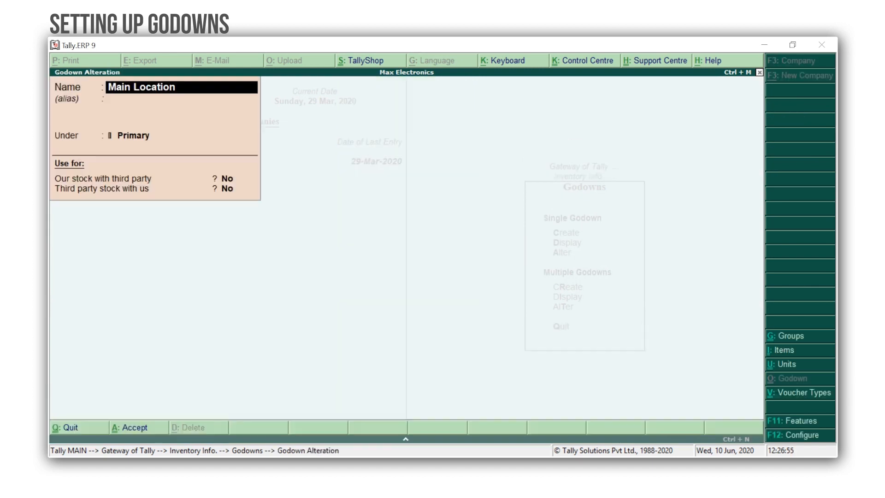
{"action": "key", "text": "BackSpace"}
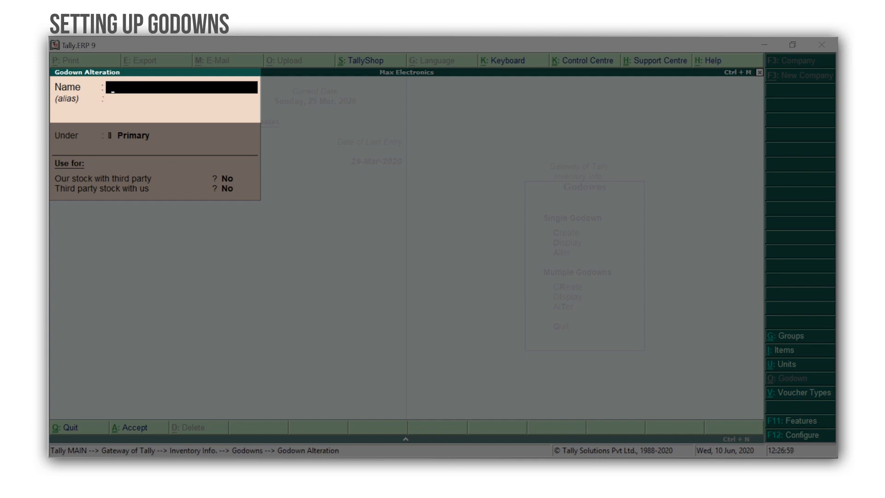
{"action": "type", "text": "In-Store"}
{"action": "key", "text": "Return"}
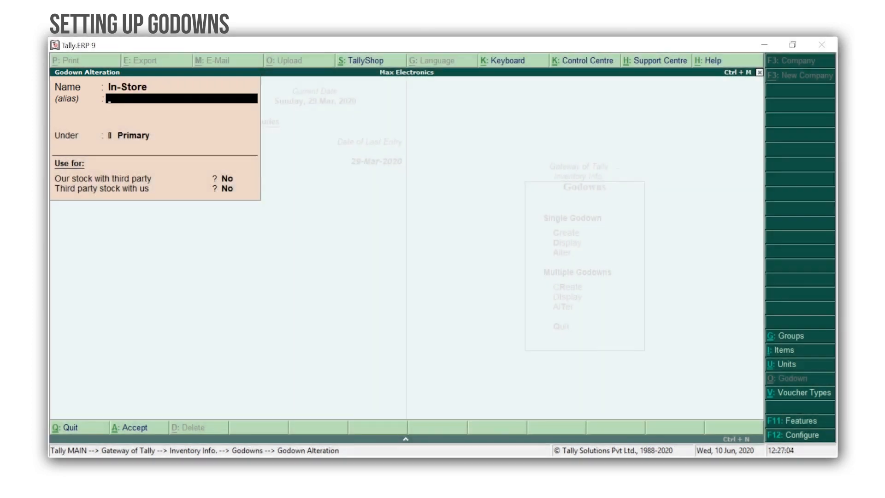
{"action": "key", "text": "ctrl+a"}
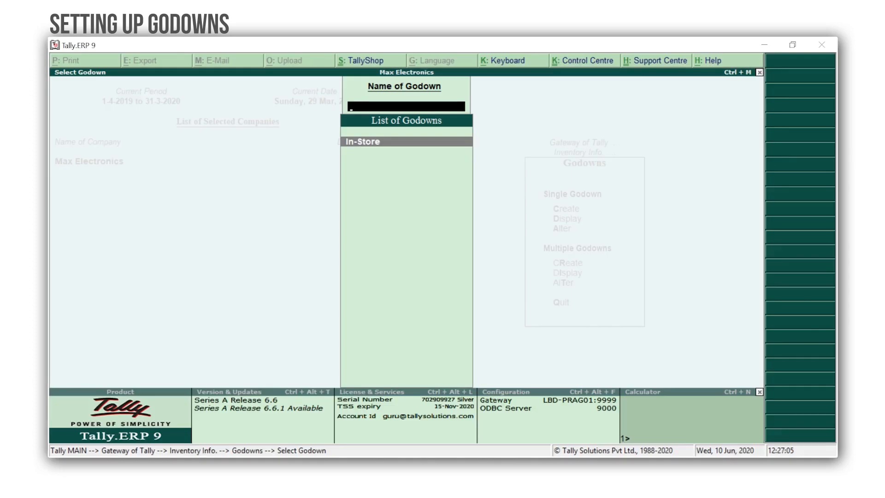
{"action": "key", "text": "Escape"}
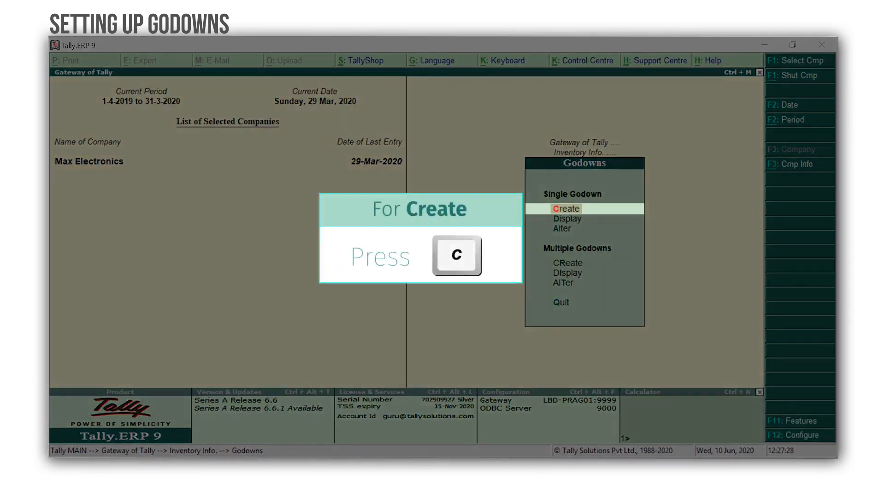
Step: Create a godown named Warehouse under Primary and save it
{"action": "key", "text": "c"}
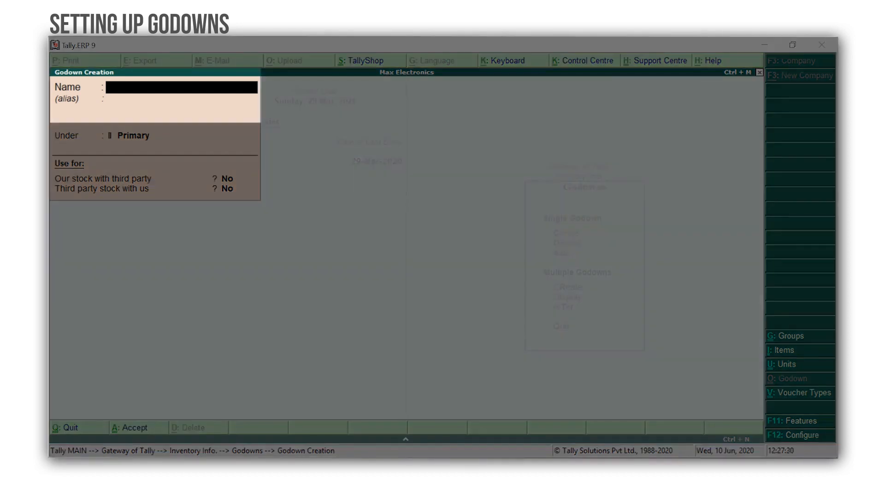
{"action": "type", "text": "Warehouse"}
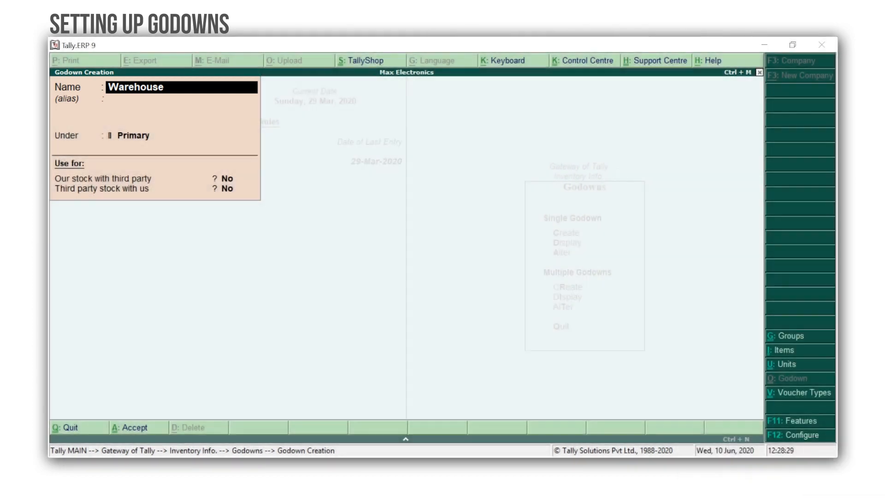
{"action": "key", "text": "Return"}
{"action": "key", "text": "Return"}
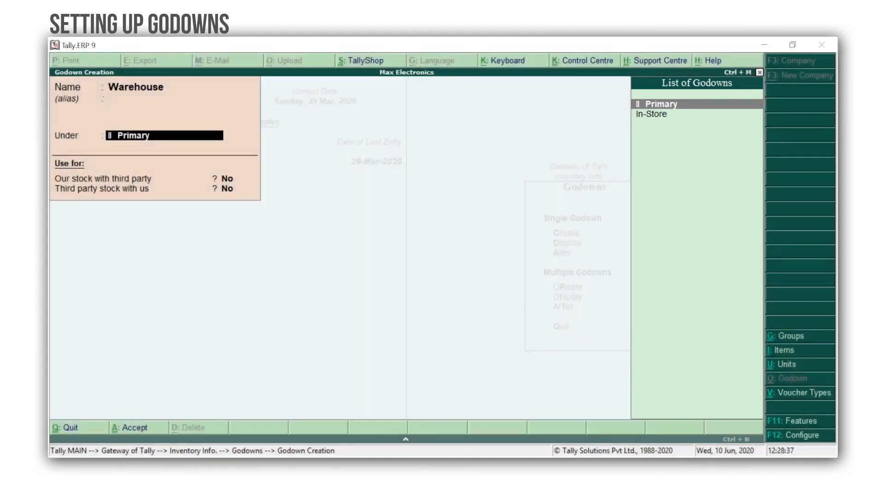
{"action": "key", "text": "ctrl+a"}
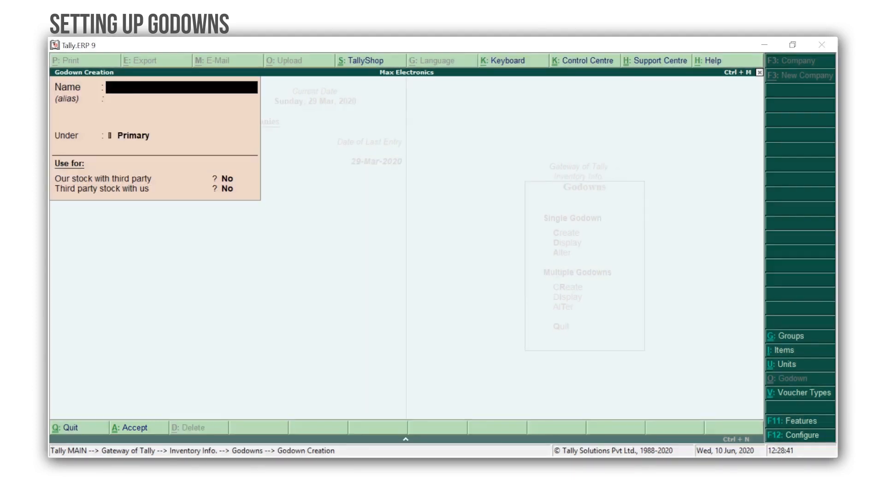
{"action": "key", "text": "Escape"}
Step: Confirm quitting godown creation and go back to the Gateway of Tally
{"action": "key", "text": "y"}
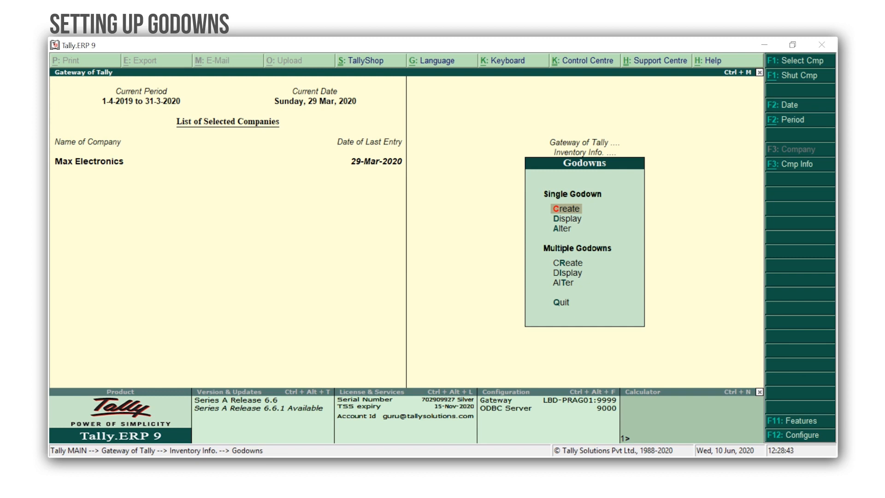
{"action": "key", "text": "Escape"}
{"action": "key", "text": "Escape"}
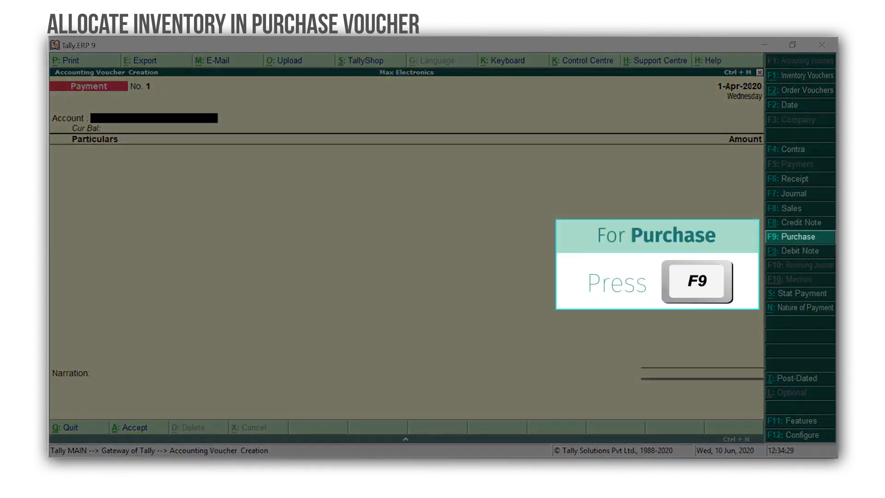
Step: Start a Purchase voucher with supplier invoice number 234 dated 1-Apr-2020
{"action": "key", "text": "F9"}
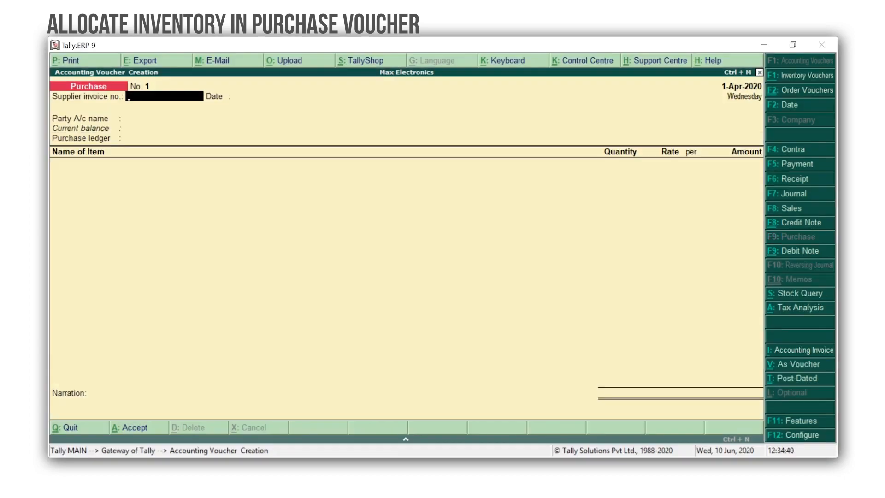
{"action": "type", "text": "234"}
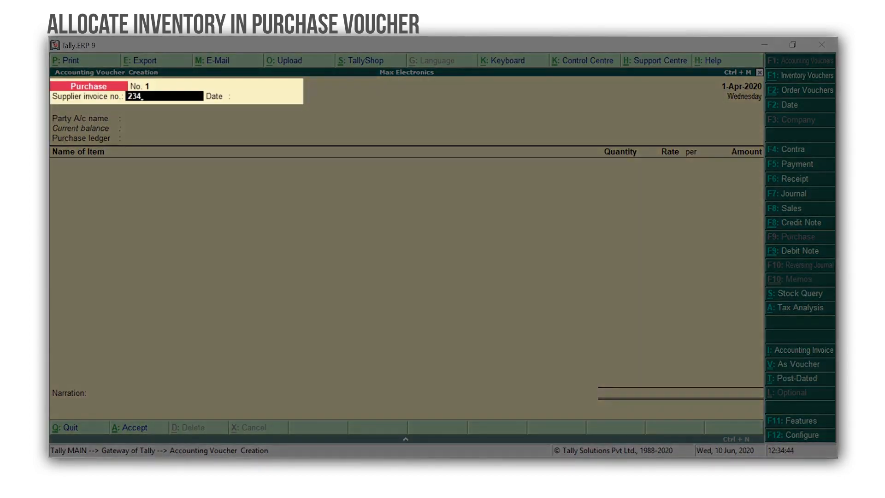
{"action": "key", "text": "Return"}
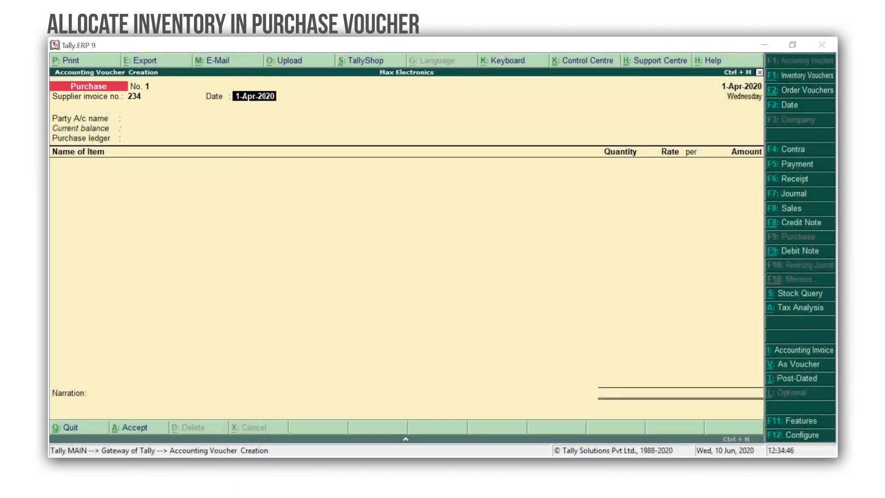
{"action": "key", "text": "Return"}
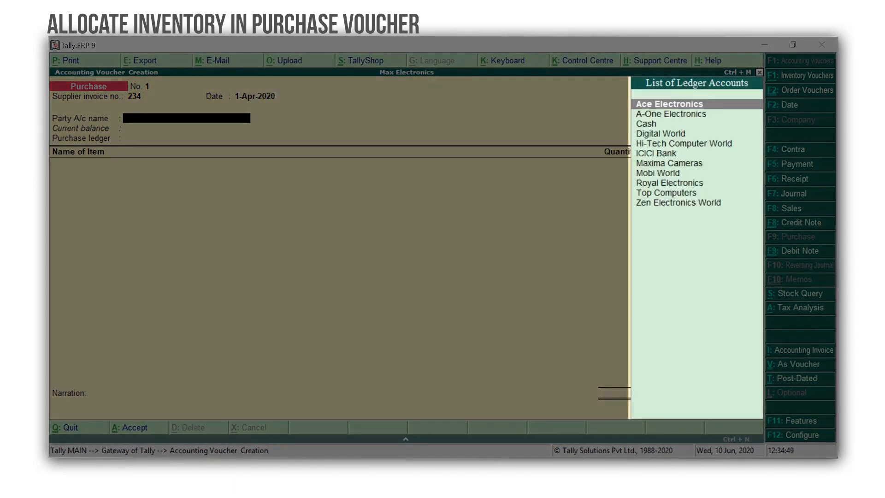
Step: Set A-One Electronics as party, accept party details, and choose the Purchases ledger
{"action": "key", "text": "Down"}
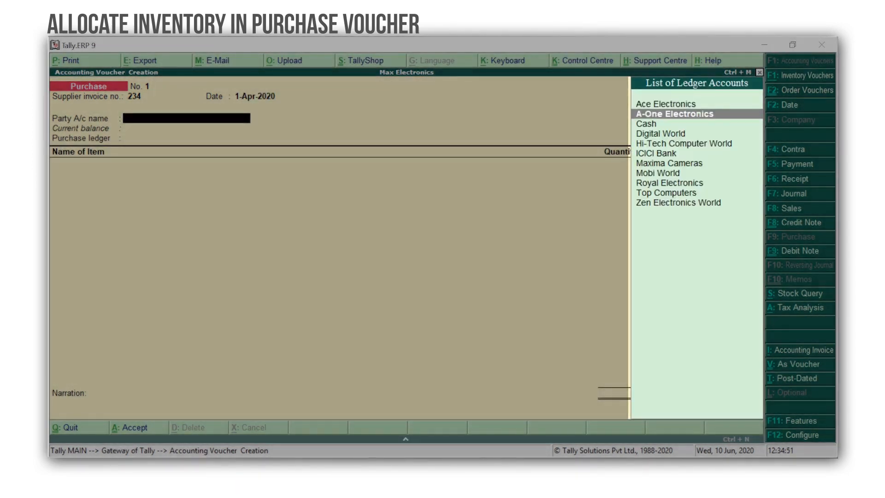
{"action": "key", "text": "Return"}
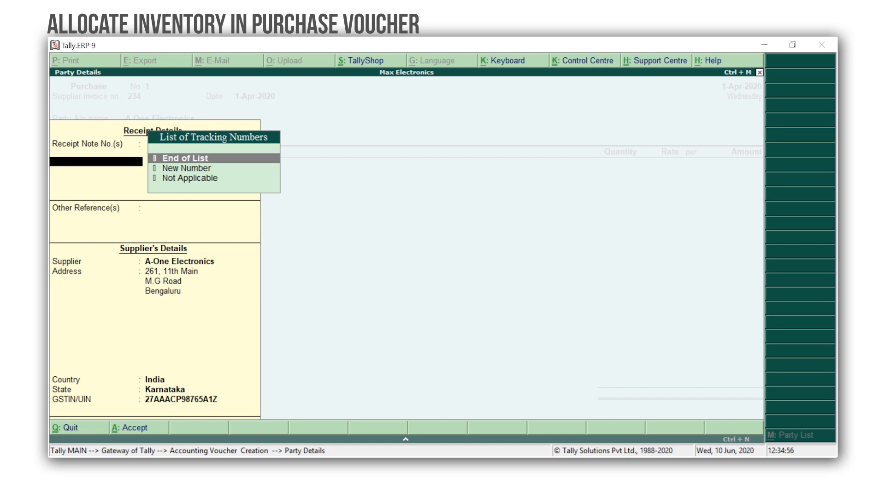
{"action": "key", "text": "ctrl+a"}
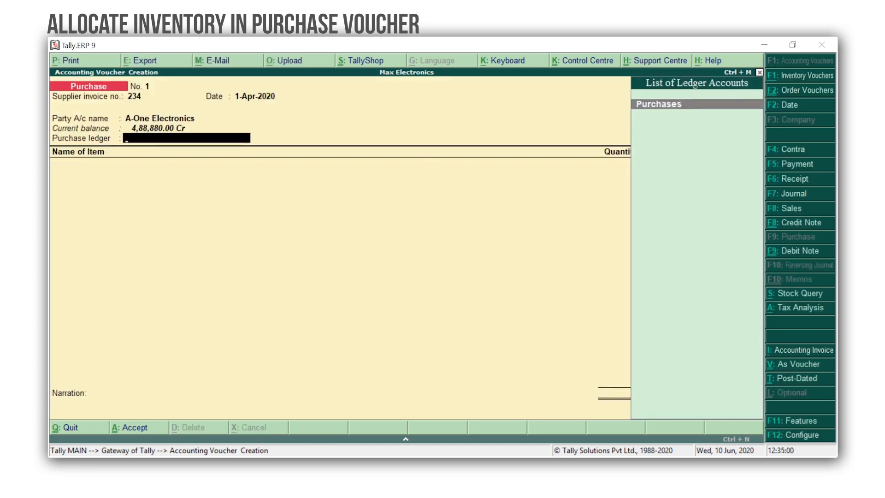
{"action": "key", "text": "Return"}
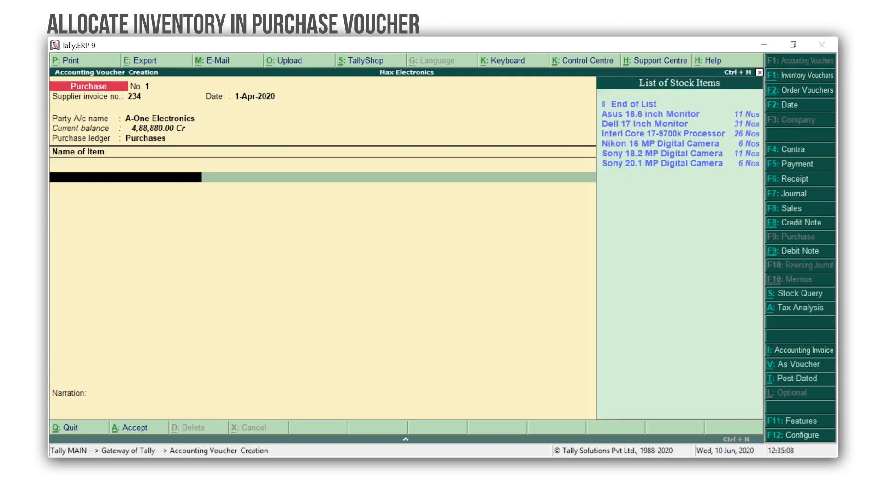
Step: Add Asus 16.6 inch Monitor, allocating 10 Nos to Warehouse at 5,300.00 (53,000.00)
{"action": "key", "text": "Down"}
{"action": "key", "text": "Down"}
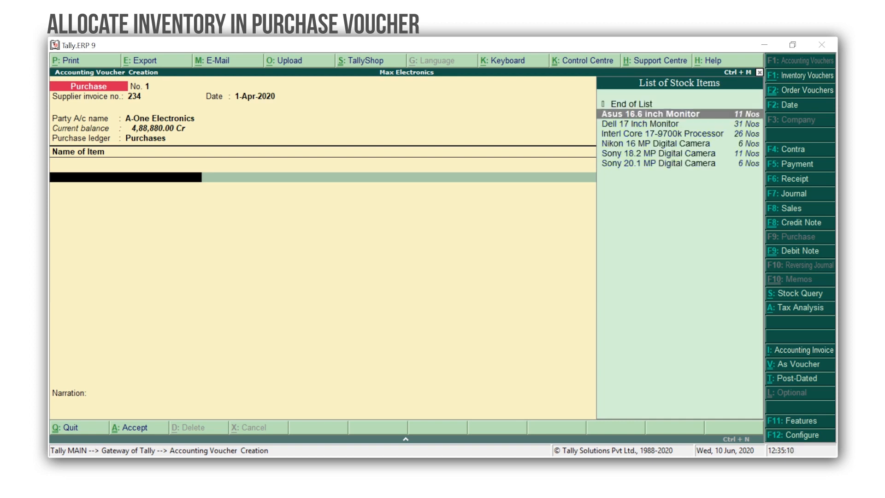
{"action": "key", "text": "Return"}
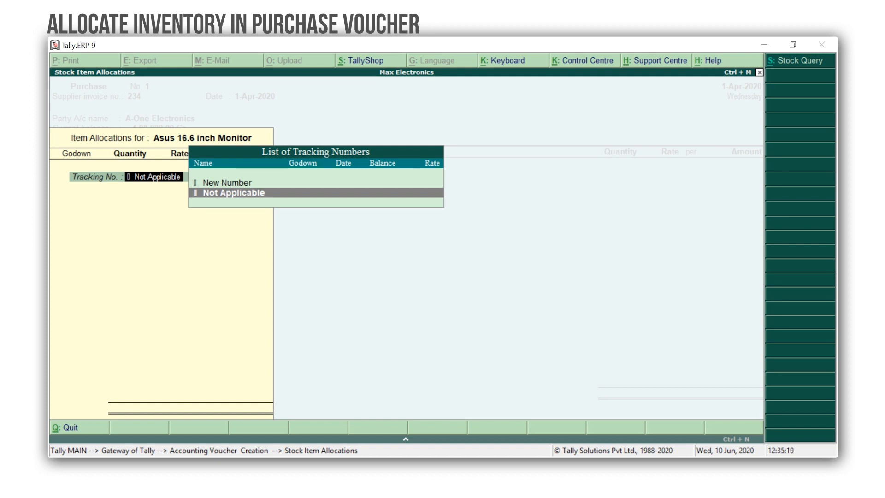
{"action": "key", "text": "Return"}
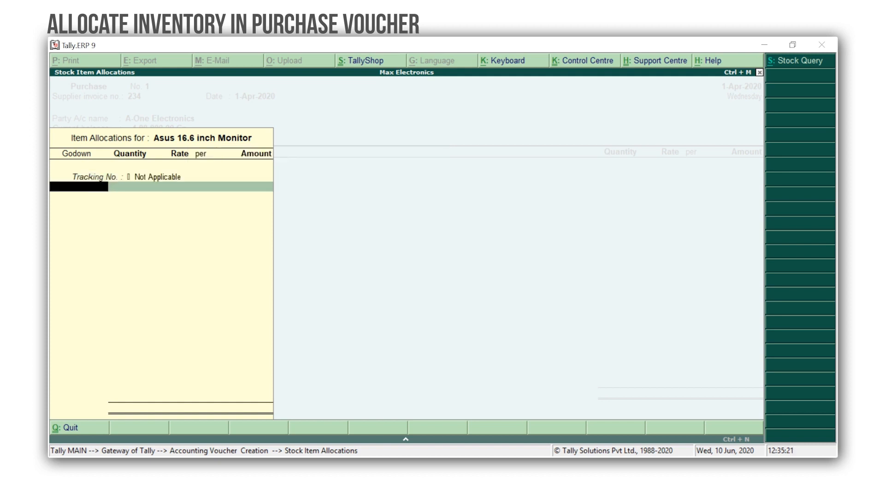
{"action": "key", "text": "space"}
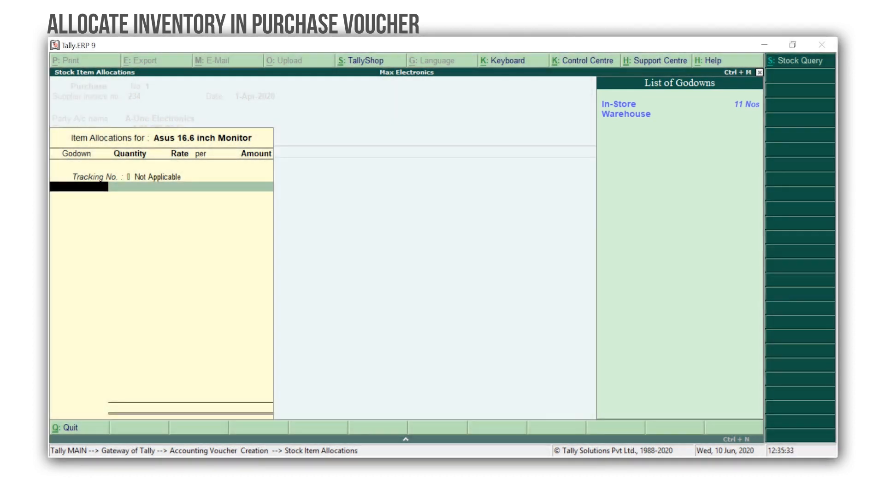
{"action": "key", "text": "Down"}
{"action": "key", "text": "Return"}
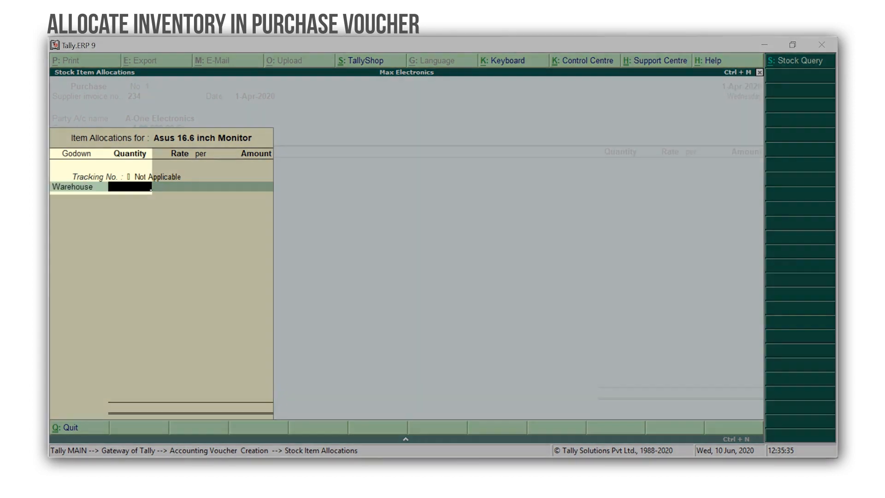
{"action": "type", "text": "10"}
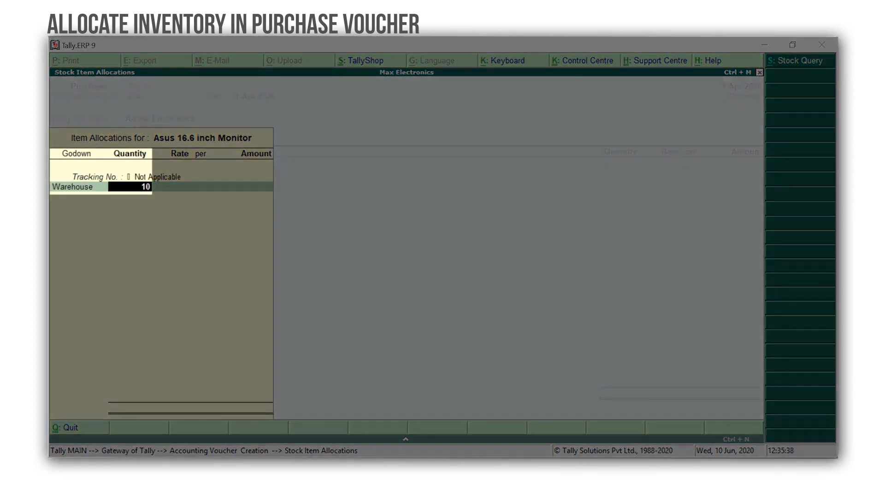
{"action": "key", "text": "Return"}
{"action": "key", "text": "Return"}
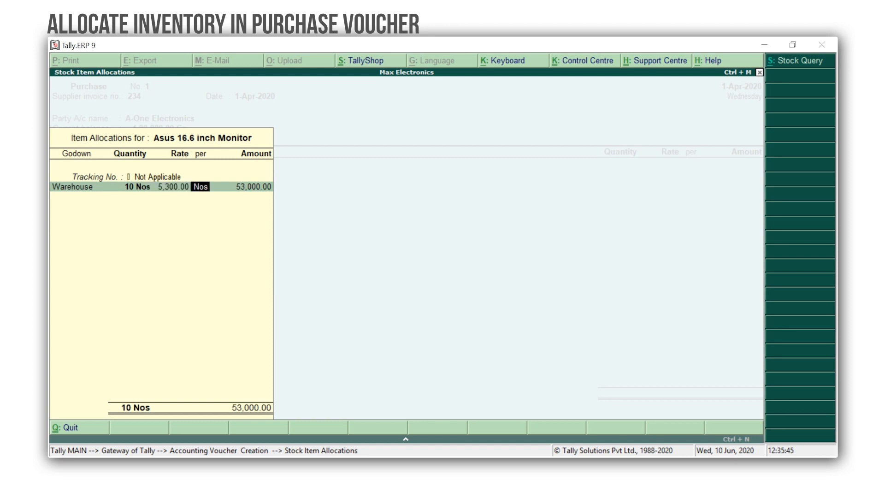
{"action": "key", "text": "Return"}
{"action": "key", "text": "Return"}
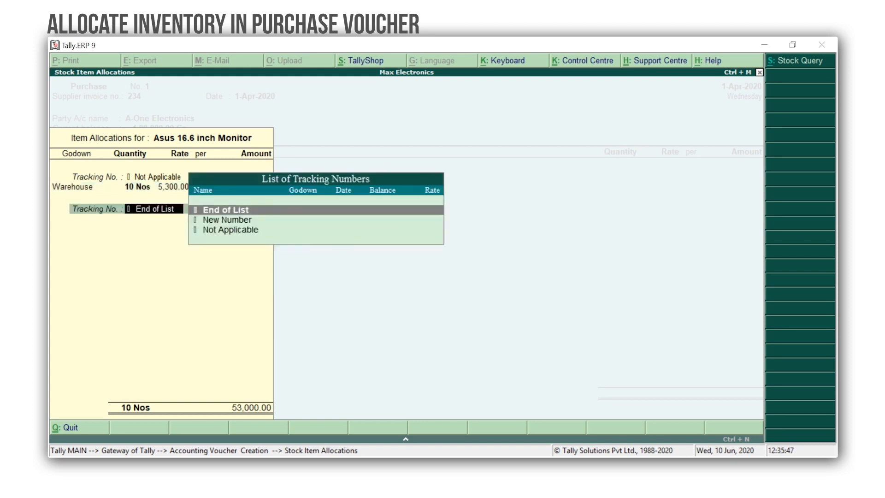
Step: Allocate the remaining 5 Nos to In-Store (26,500.00) and finish the godown allocations
{"action": "key", "text": "Down"}
{"action": "key", "text": "Down"}
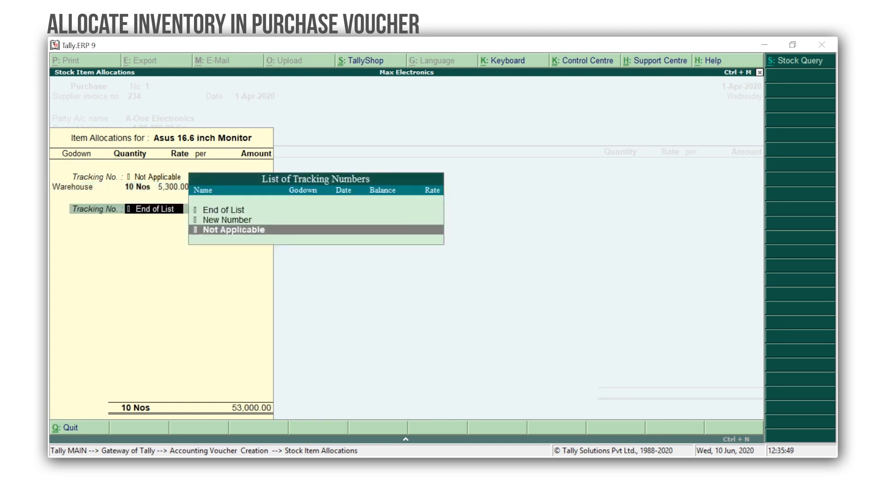
{"action": "key", "text": "Return"}
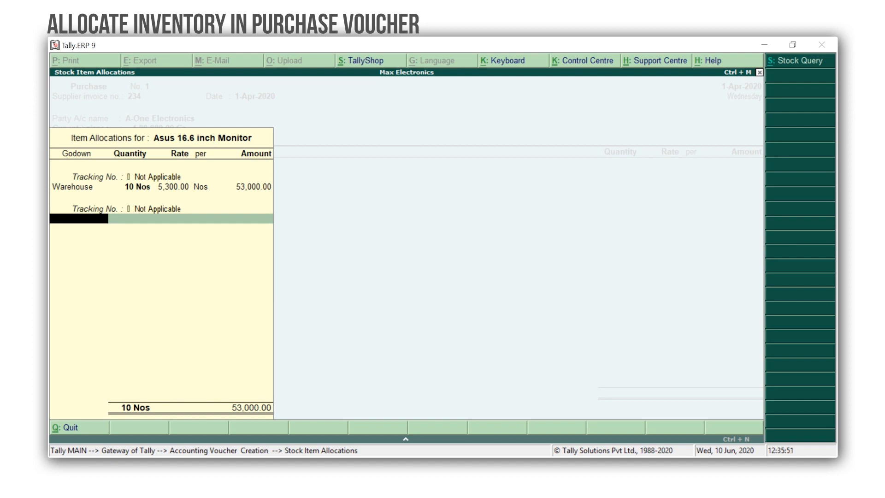
{"action": "key", "text": "Return"}
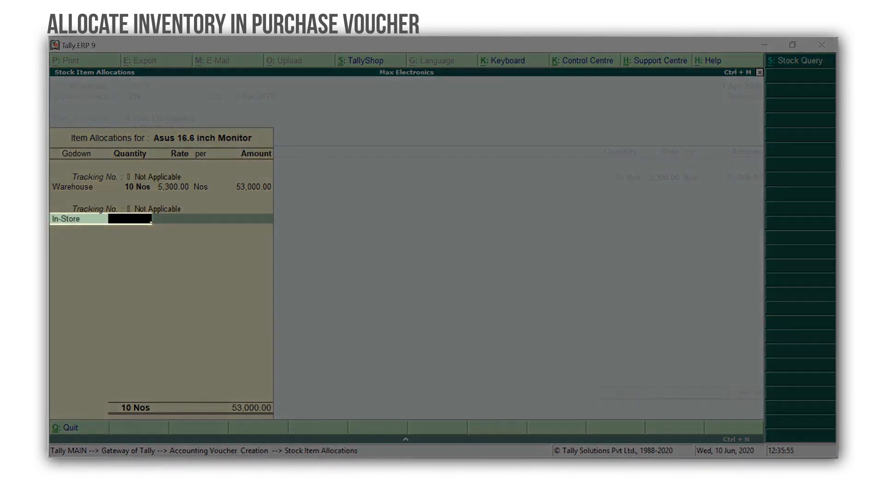
{"action": "type", "text": "5"}
{"action": "key", "text": "Return"}
{"action": "key", "text": "Return"}
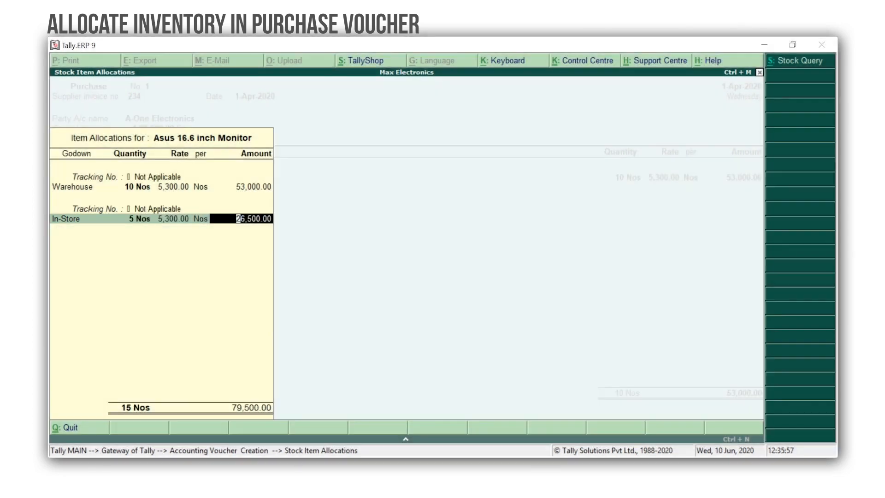
{"action": "key", "text": "Return"}
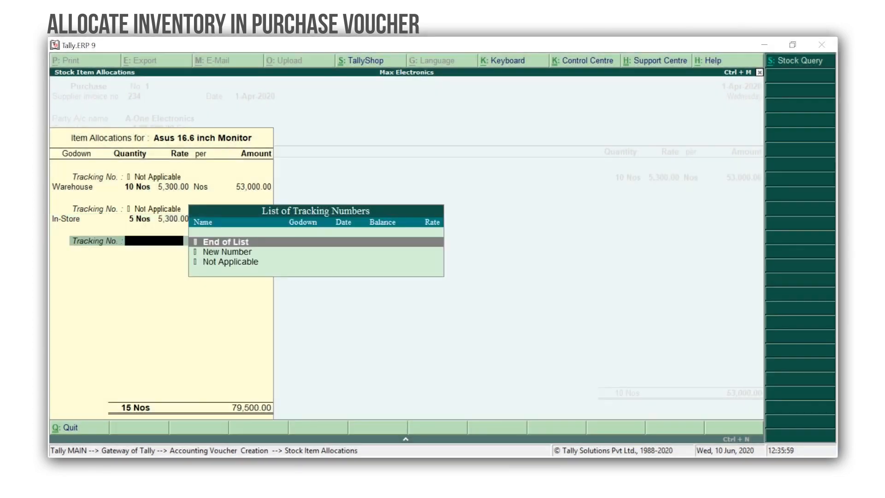
{"action": "key", "text": "Return"}
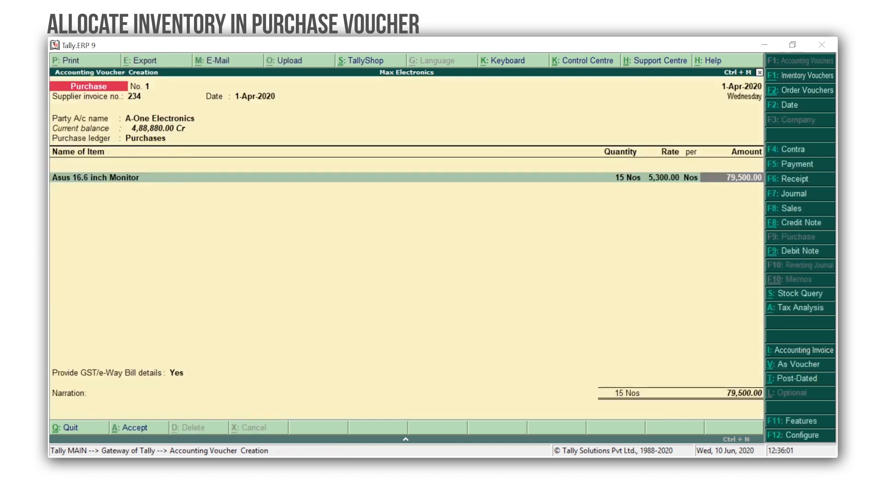
Step: Add CGST and SGST ledgers of 7,155.00 each and save the 93,810.00 purchase voucher
{"action": "key", "text": "Return"}
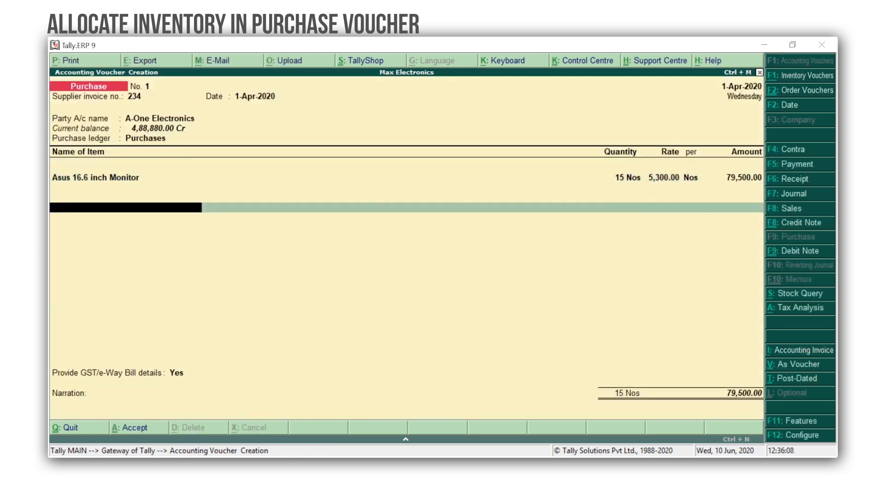
{"action": "key", "text": "Return"}
{"action": "type", "text": "cg"}
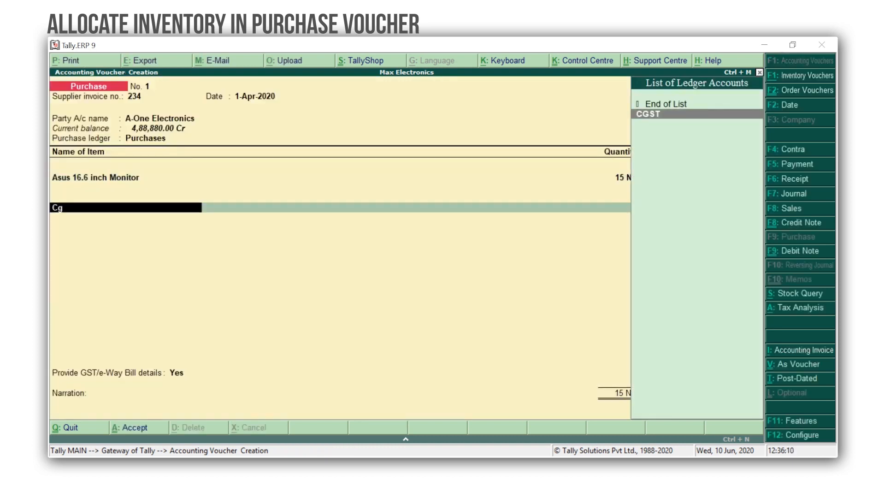
{"action": "key", "text": "Return"}
{"action": "key", "text": "Return"}
{"action": "type", "text": "sg"}
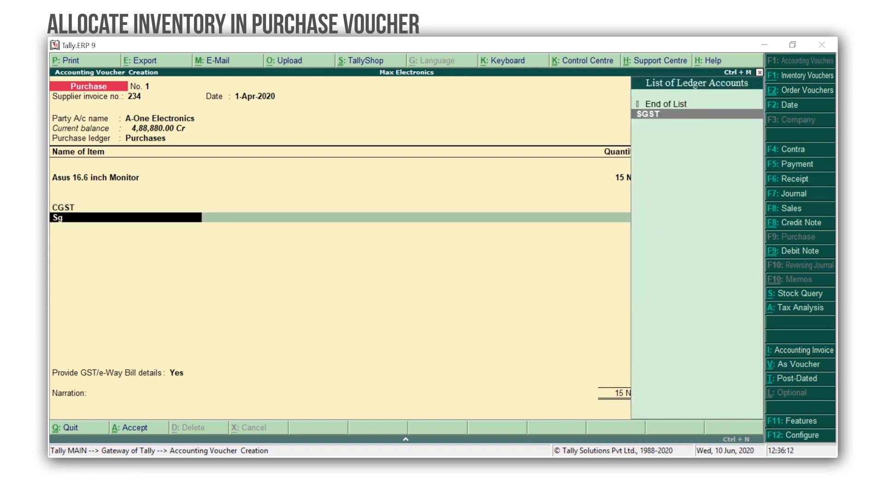
{"action": "key", "text": "Return"}
{"action": "key", "text": "Return"}
{"action": "key", "text": "Return"}
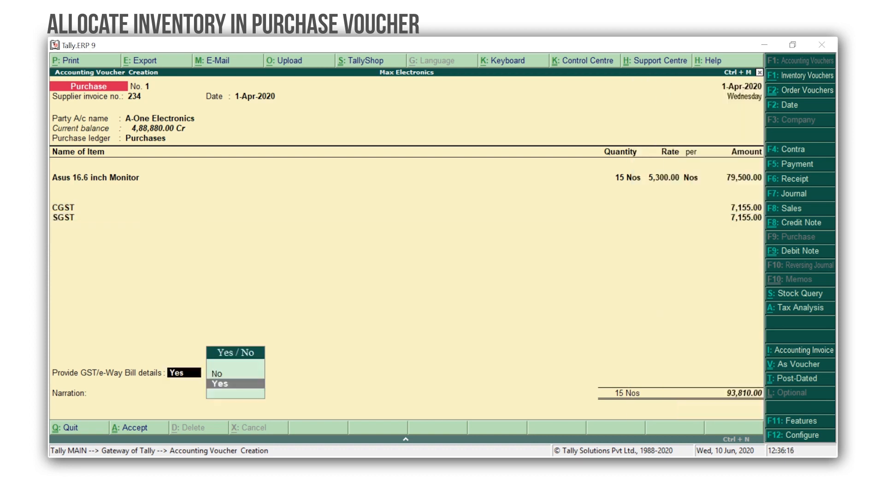
{"action": "key", "text": "ctrl+a"}
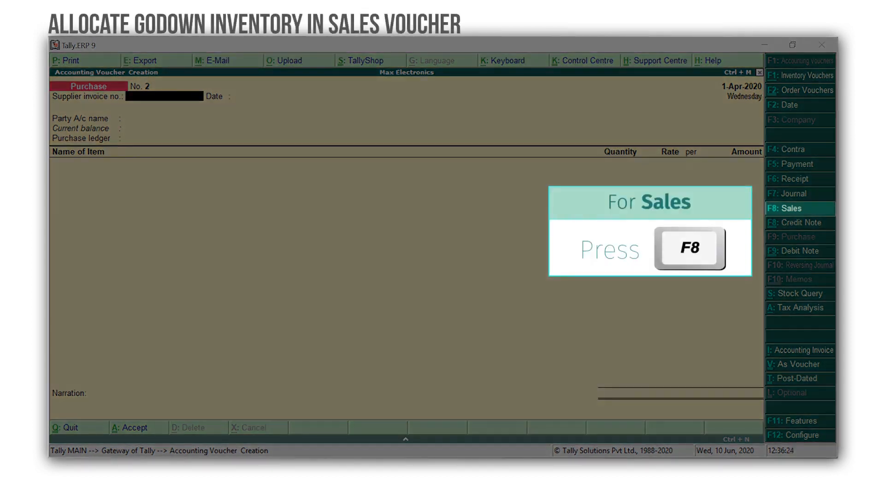
Step: Switch to a Sales voucher dated 2-Apr-2020 with Ace Electronics as the party
{"action": "key", "text": "F8"}
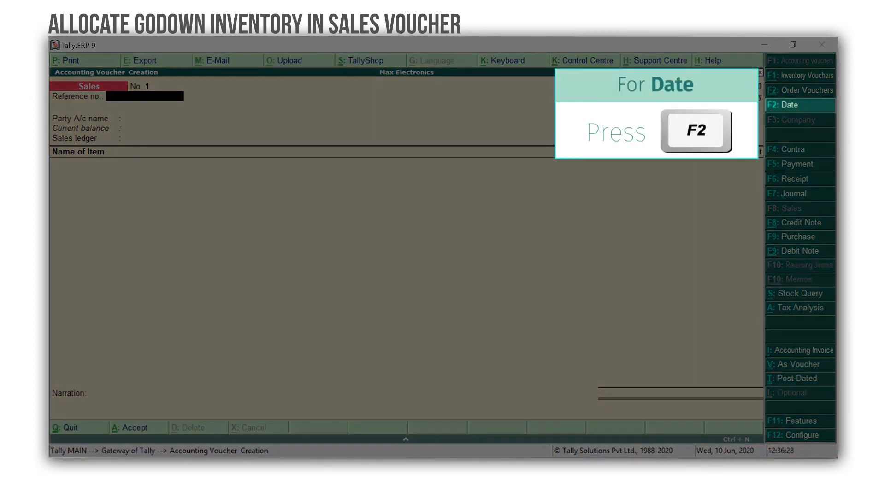
{"action": "key", "text": "F2"}
{"action": "key", "text": "Return"}
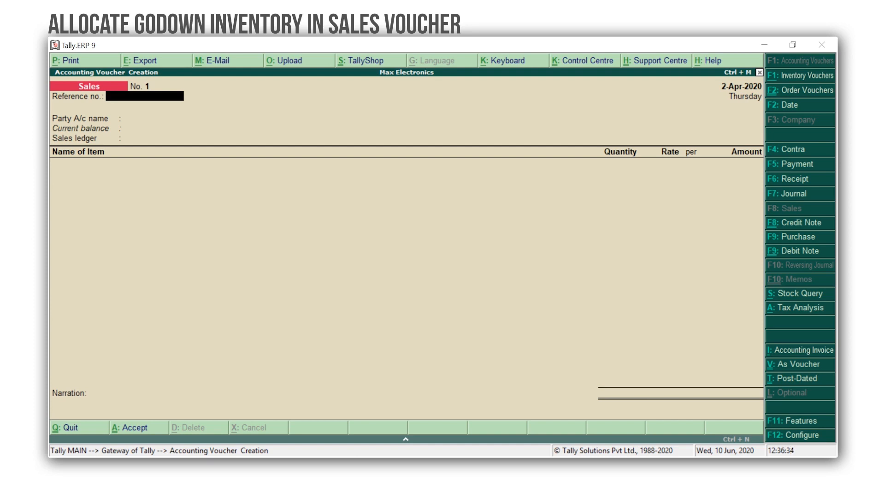
{"action": "key", "text": "Return"}
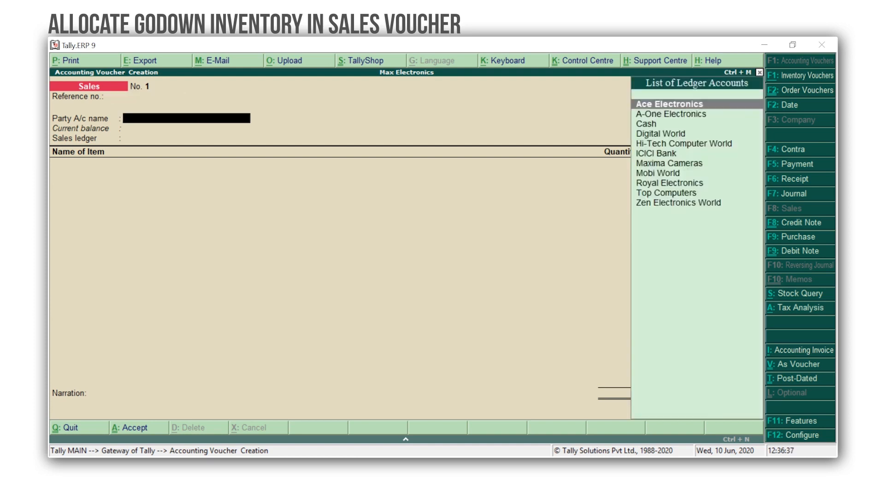
{"action": "key", "text": "Return"}
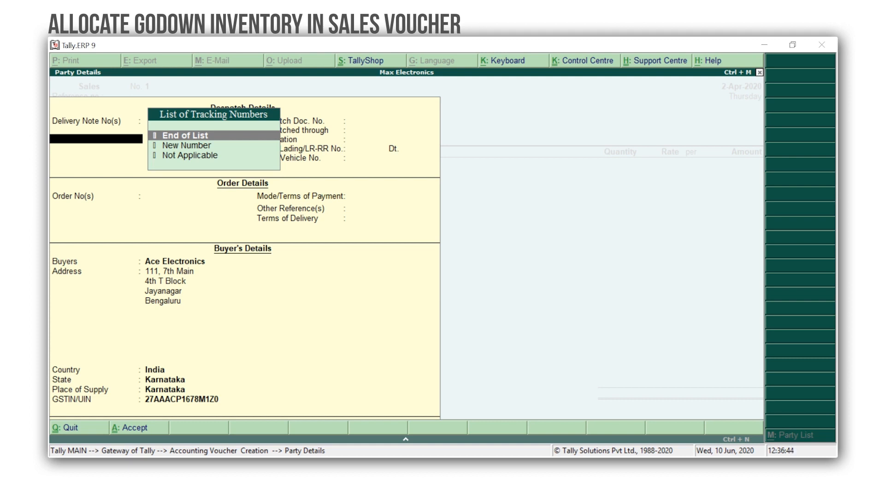
Step: Accept party details, confirm the Sales ledger, and pick the Asus 16.6 inch Monitor item
{"action": "key", "text": "ctrl+a"}
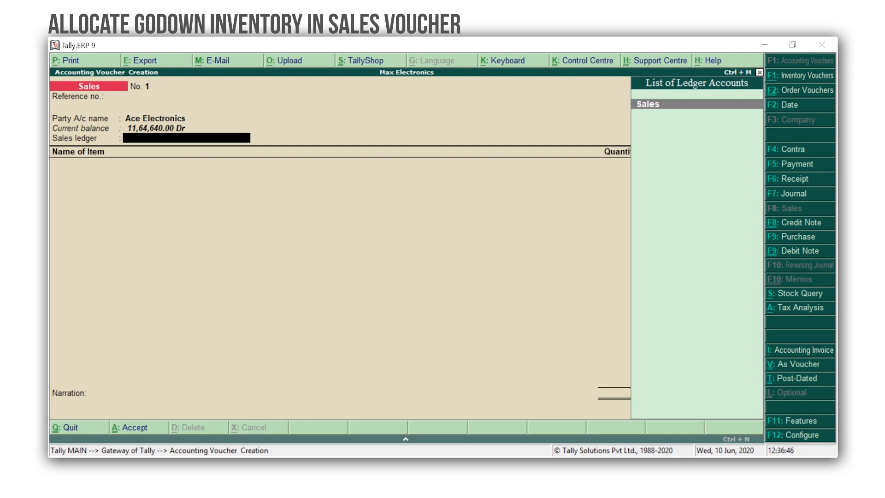
{"action": "key", "text": "Return"}
{"action": "type", "text": "Applicable"}
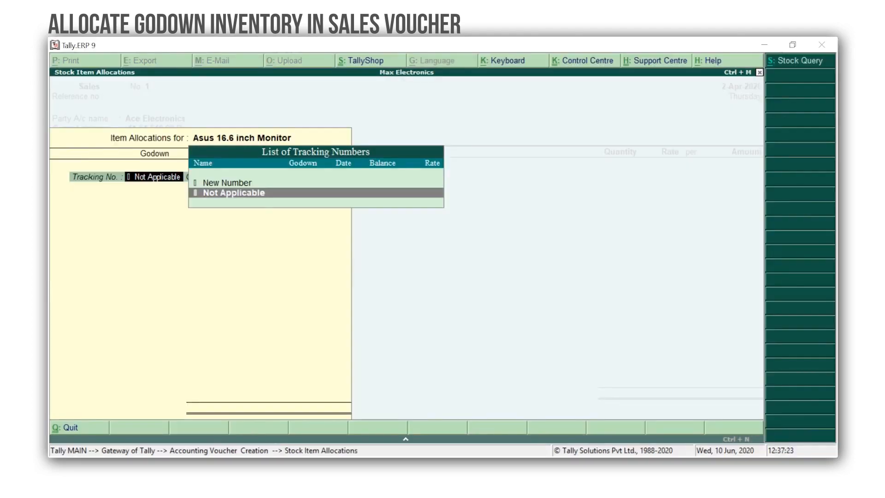
Step: Allocate 2 Nos of the monitor from In-Store at 7,000.00, tracking Not Applicable, totalling 14,000.00
{"action": "key", "text": "Return"}
{"action": "key", "text": "Return"}
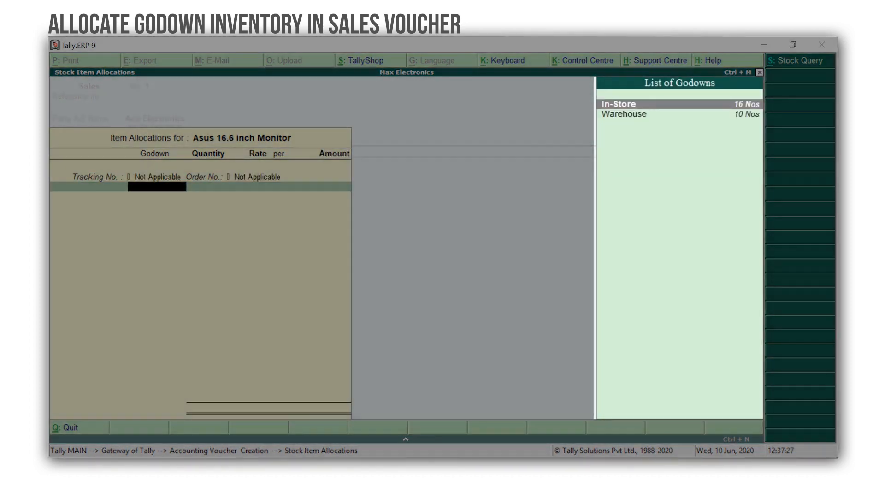
{"action": "key", "text": "Return"}
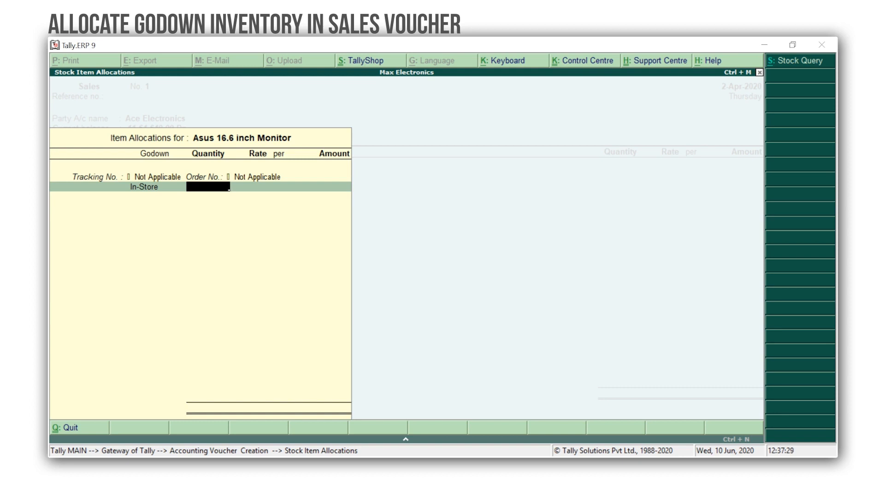
{"action": "type", "text": "2"}
{"action": "key", "text": "Return"}
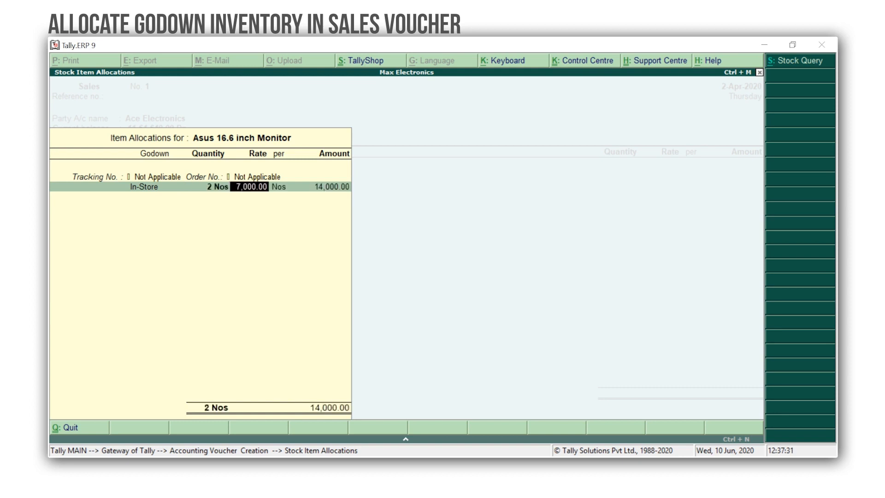
{"action": "key", "text": "Return"}
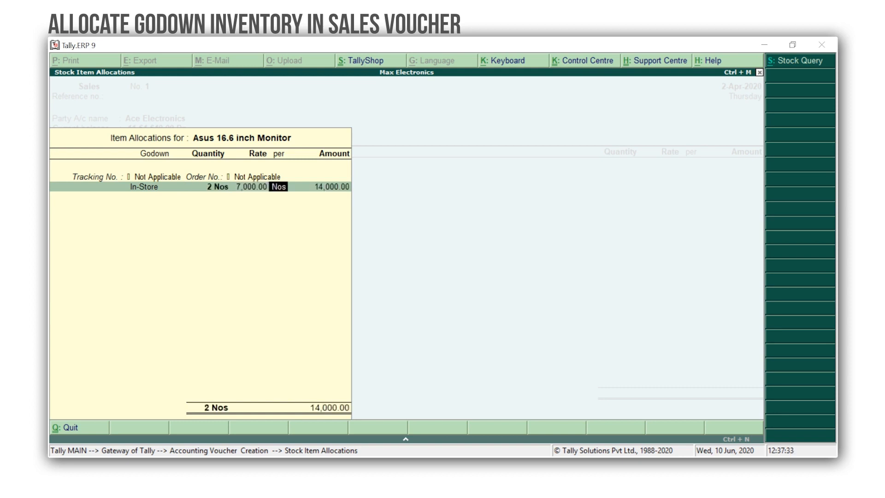
{"action": "key", "text": "Return"}
{"action": "key", "text": "Return"}
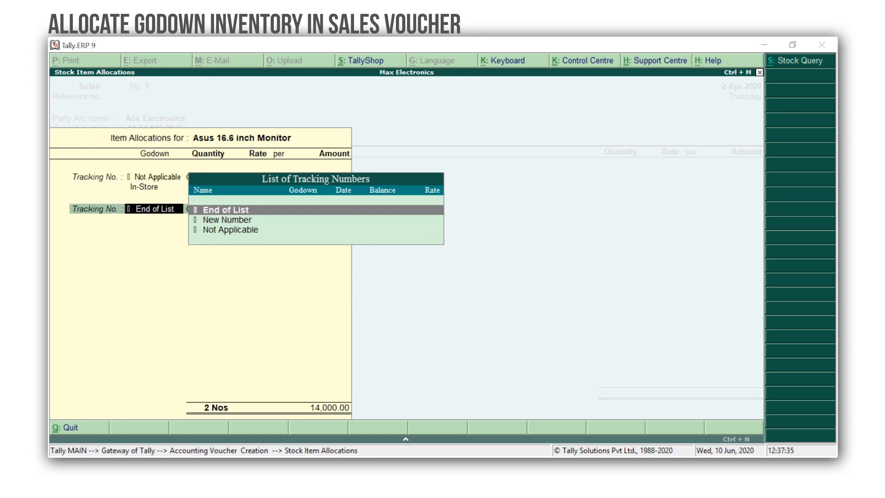
{"action": "key", "text": "Return"}
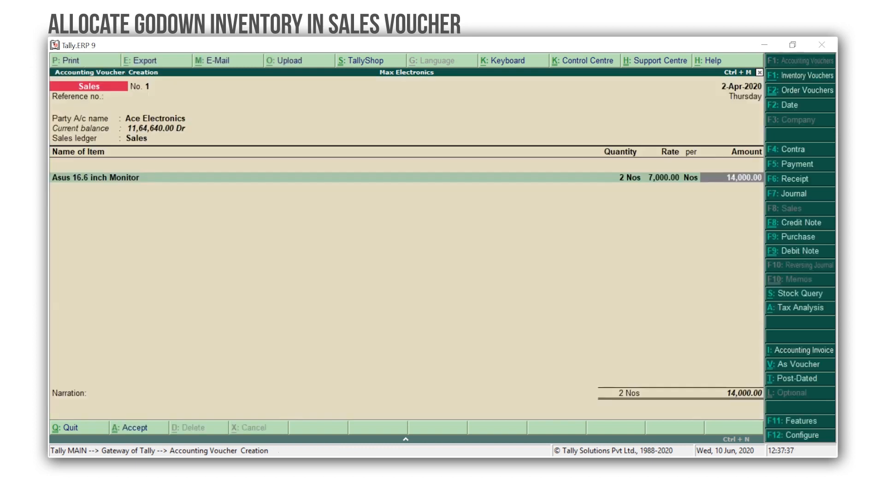
Step: Add CGST and SGST lines of 1,260.00 each, bringing the sales voucher total to 16,520.00
{"action": "key", "text": "Return"}
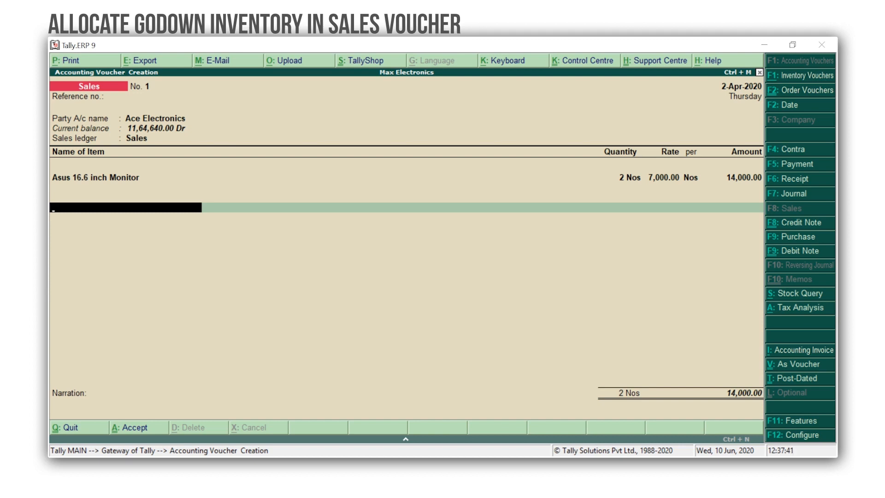
{"action": "type", "text": "Cg"}
{"action": "key", "text": "Return"}
{"action": "key", "text": "Return"}
{"action": "type", "text": "Sg"}
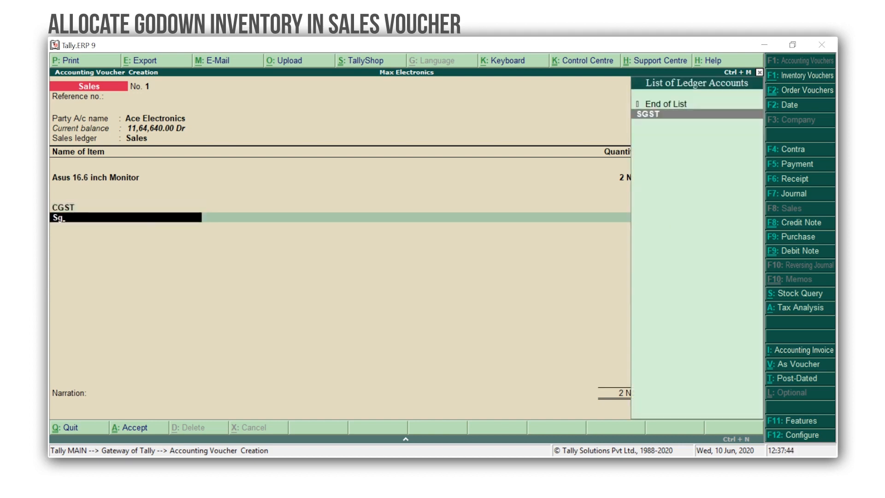
{"action": "key", "text": "Return"}
{"action": "key", "text": "Return"}
{"action": "key", "text": "Return"}
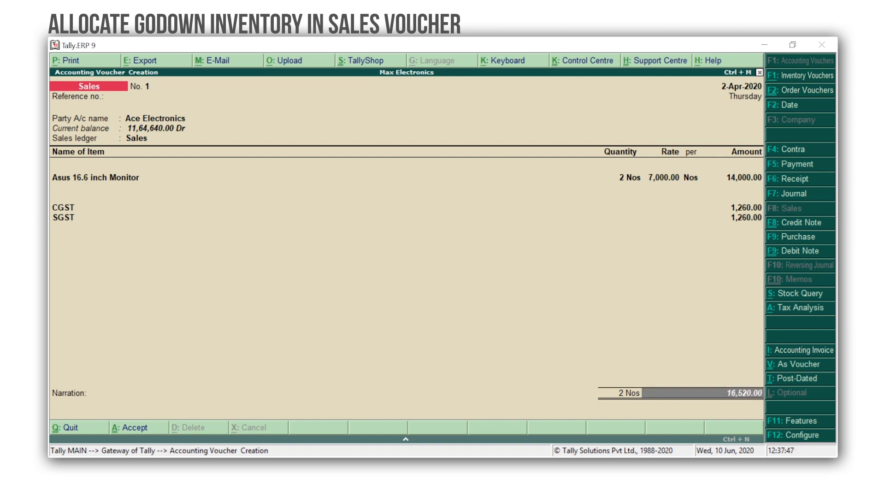
{"action": "key", "text": "Return"}
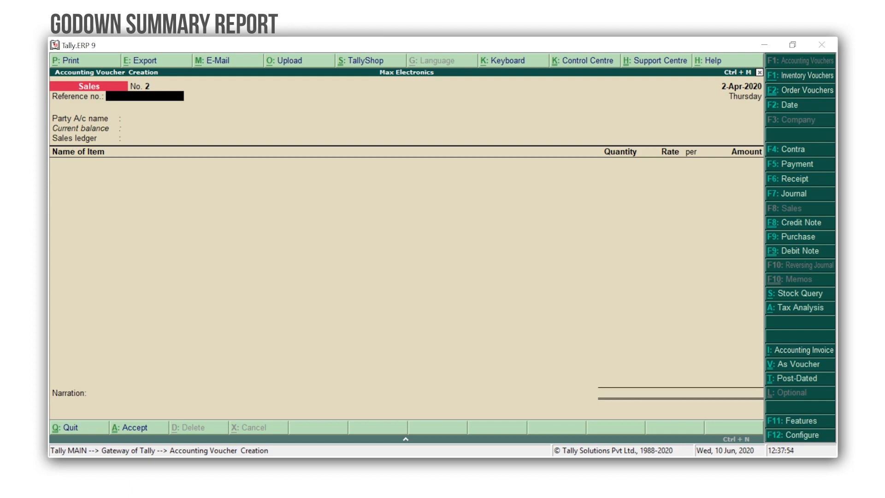
Step: Quit the empty sales voucher and open the Primary godown's Godown Summary under Statements of Inventory
{"action": "key", "text": "Escape"}
{"action": "key", "text": "Return"}
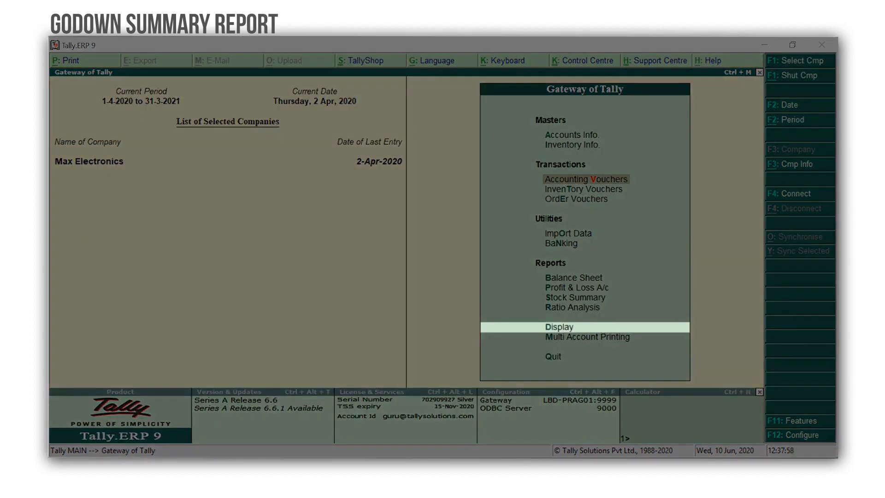
{"action": "key", "text": "d"}
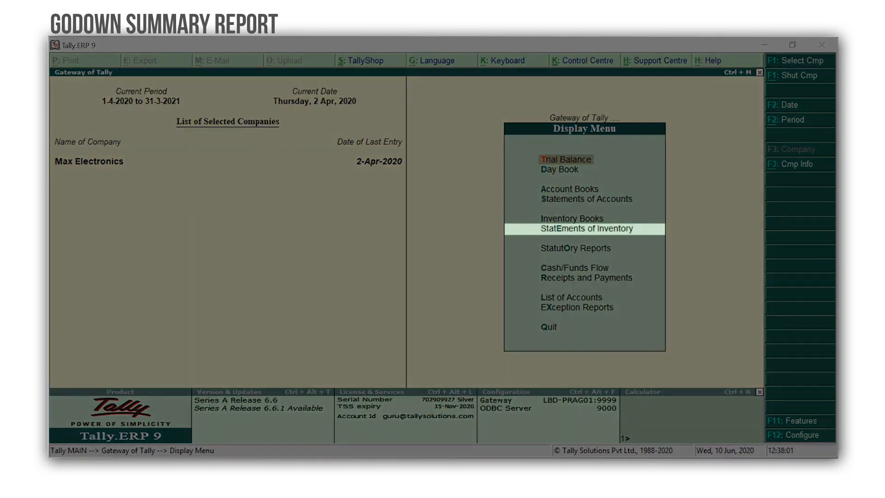
{"action": "key", "text": "e"}
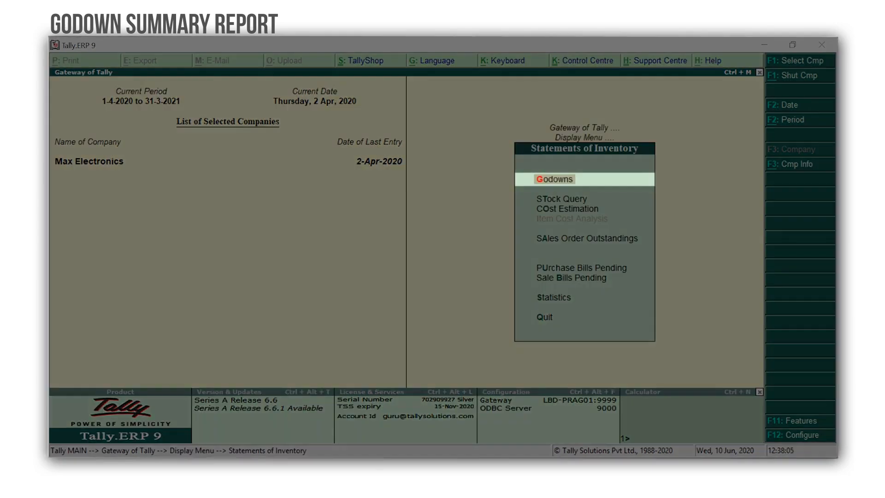
{"action": "key", "text": "g"}
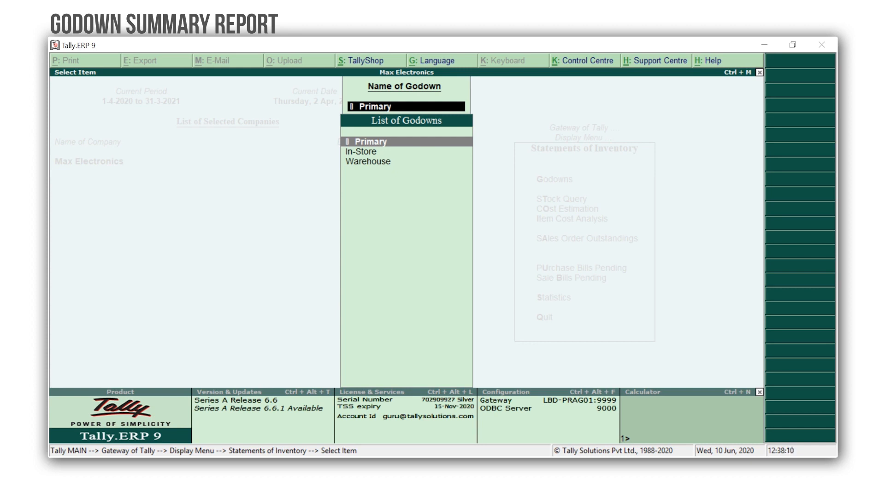
{"action": "key", "text": "Return"}
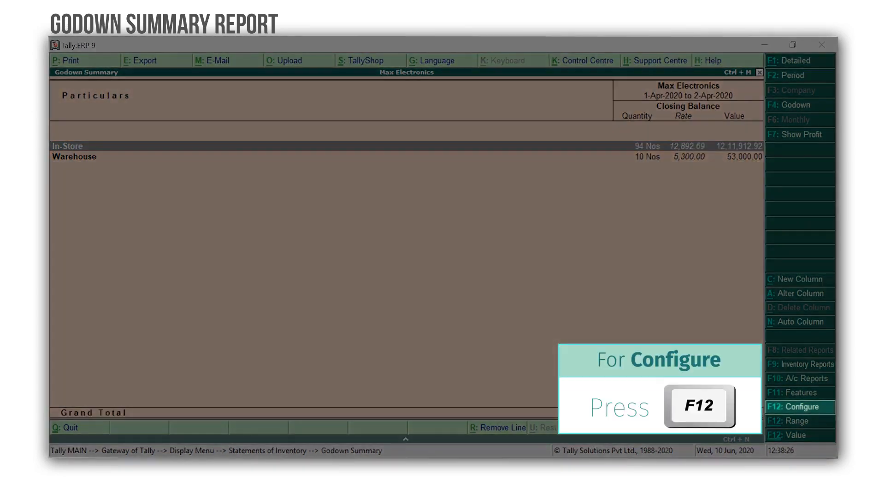
Step: Set 'Expand all levels in detailed format' to Yes in F12 configuration, then switch to Detailed view
{"action": "key", "text": "F12"}
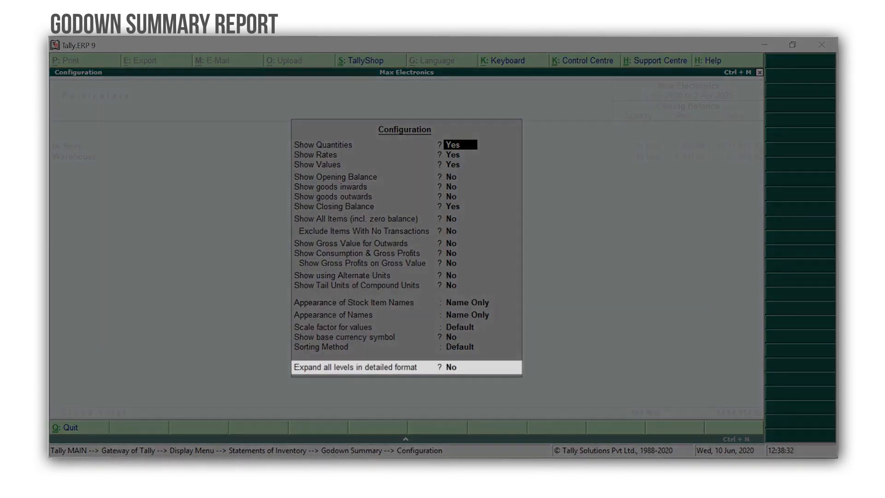
{"action": "key", "text": "Return"}
{"action": "key", "text": "Return"}
{"action": "key", "text": "Return"}
{"action": "key", "text": "Return"}
{"action": "key", "text": "Return"}
{"action": "key", "text": "Return"}
{"action": "key", "text": "Return"}
{"action": "key", "text": "Return"}
{"action": "key", "text": "Return"}
{"action": "key", "text": "Return"}
{"action": "key", "text": "Return"}
{"action": "key", "text": "Return"}
{"action": "key", "text": "Return"}
{"action": "key", "text": "Return"}
{"action": "key", "text": "Return"}
{"action": "key", "text": "Return"}
{"action": "key", "text": "Return"}
{"action": "key", "text": "Return"}
{"action": "key", "text": "Return"}
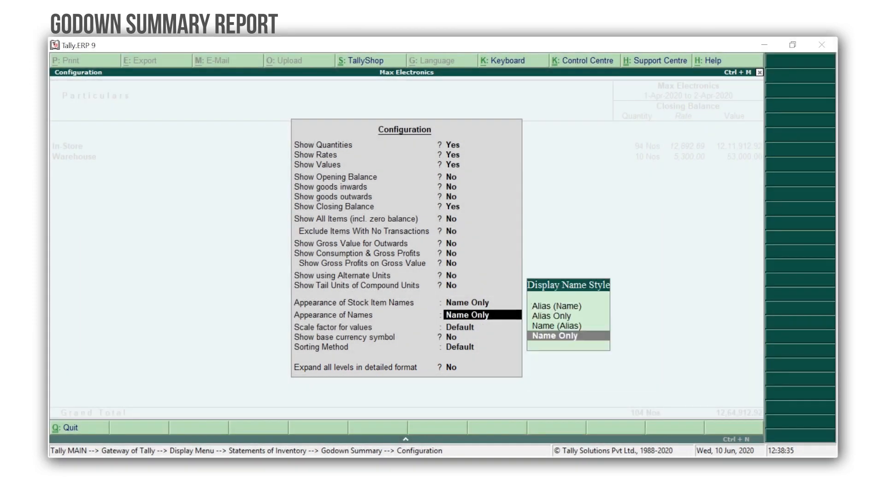
{"action": "type", "text": "y"}
{"action": "key", "text": "Return"}
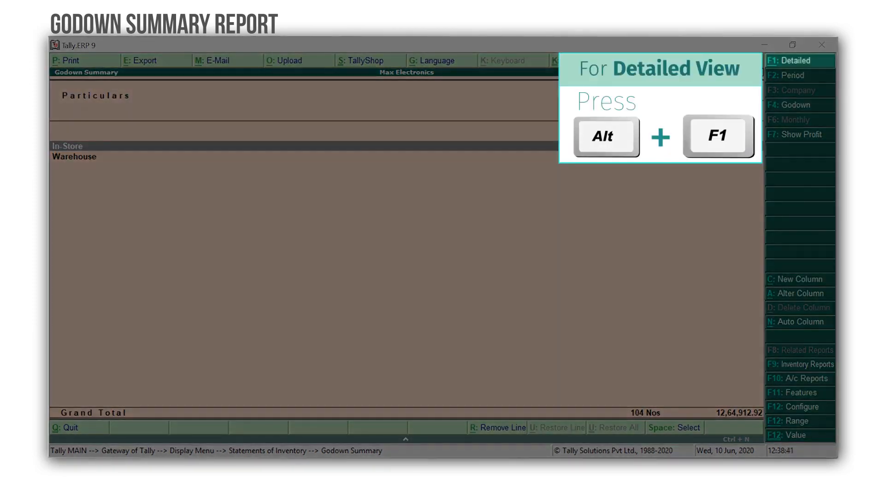
{"action": "key", "text": "alt+F1"}
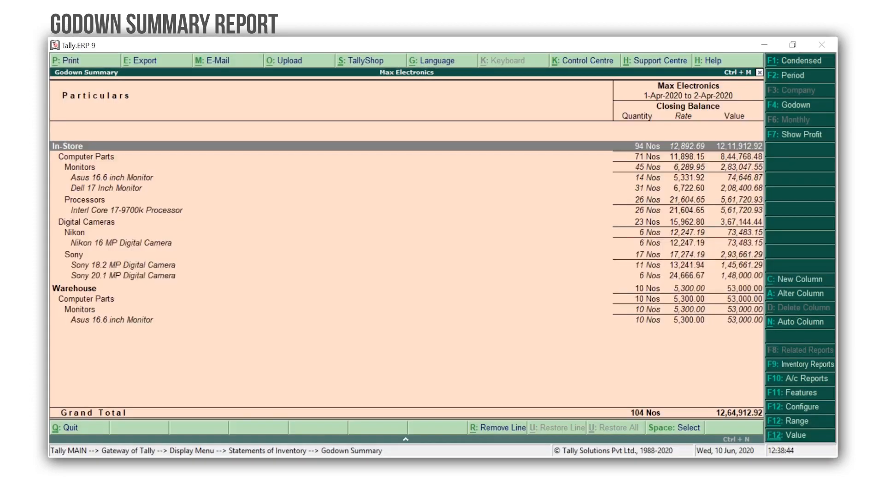